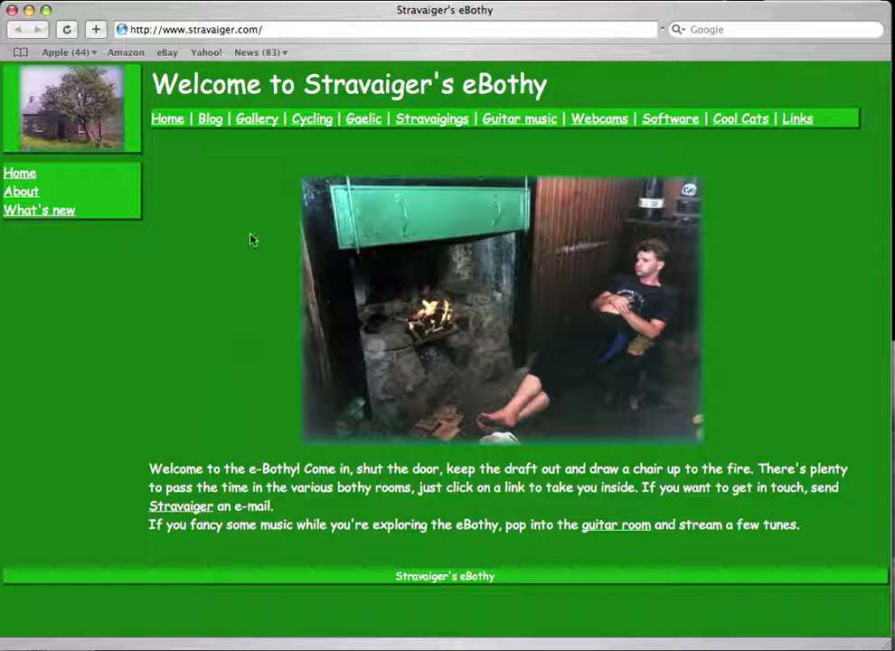
Step: Open the mini slide show page in the site's software section and download the mini slide show zip file
left_click_drag(187, 29, 264, 29)
left_click(231, 155)
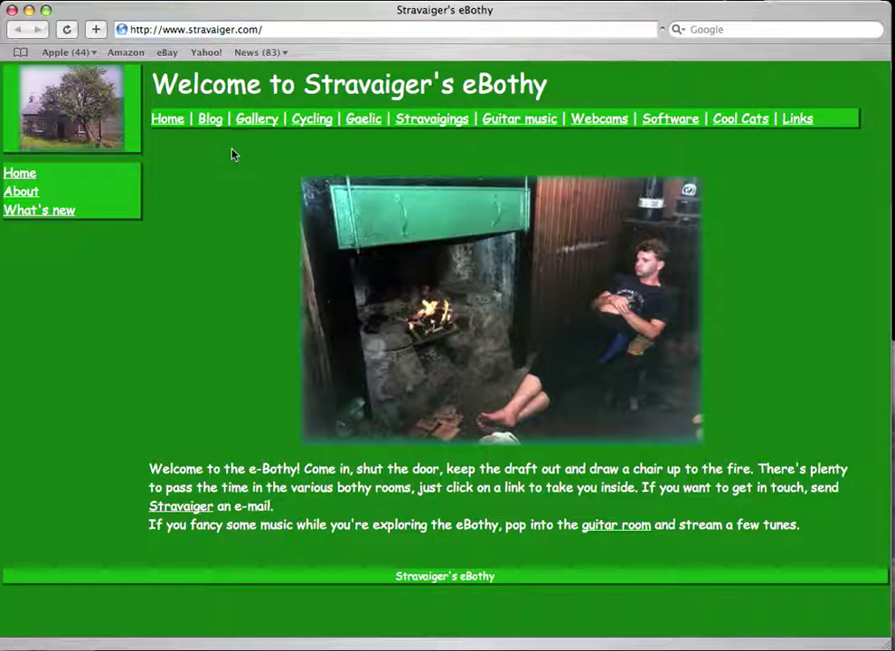
left_click(659, 126)
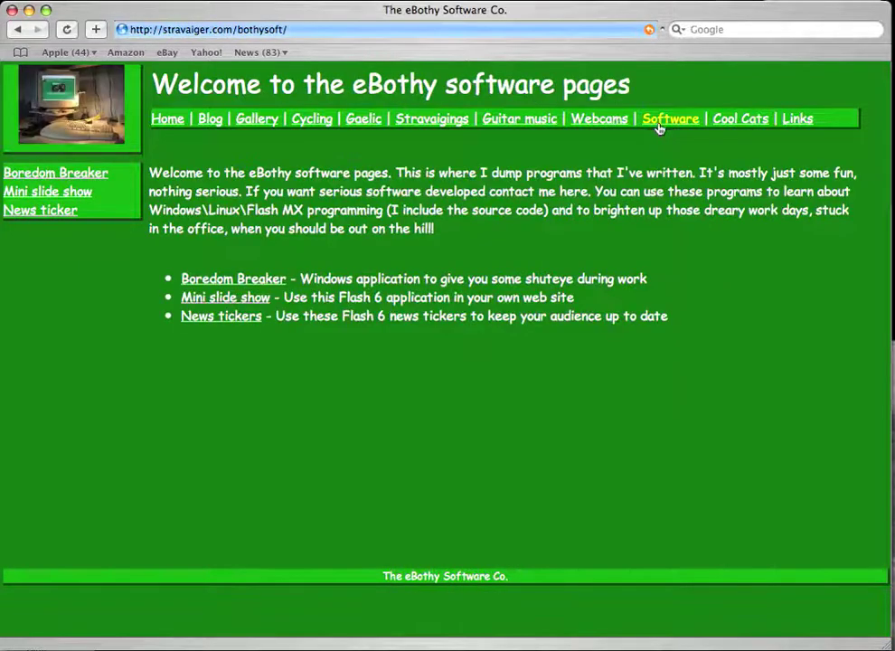
left_click(78, 195)
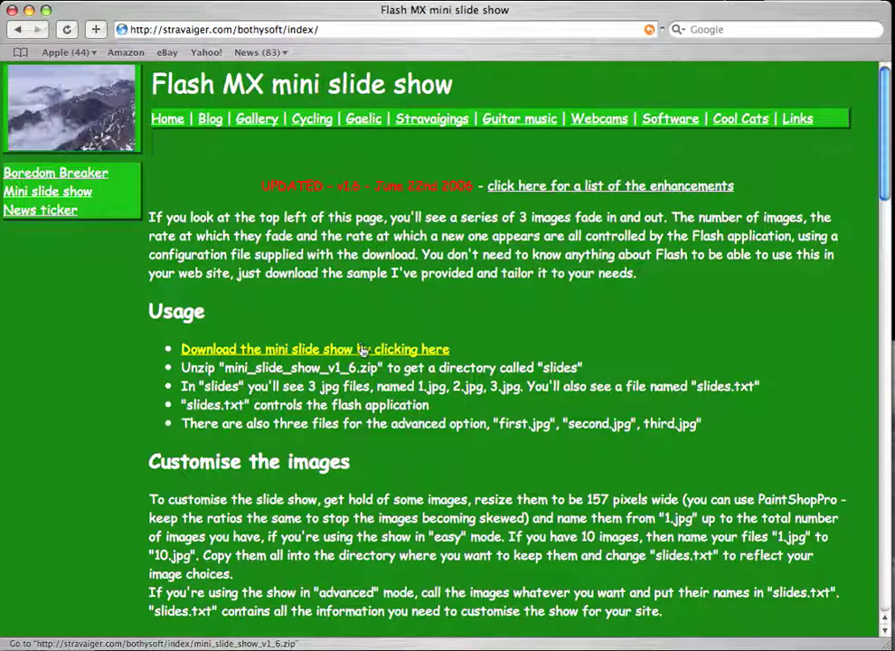
left_click(362, 352)
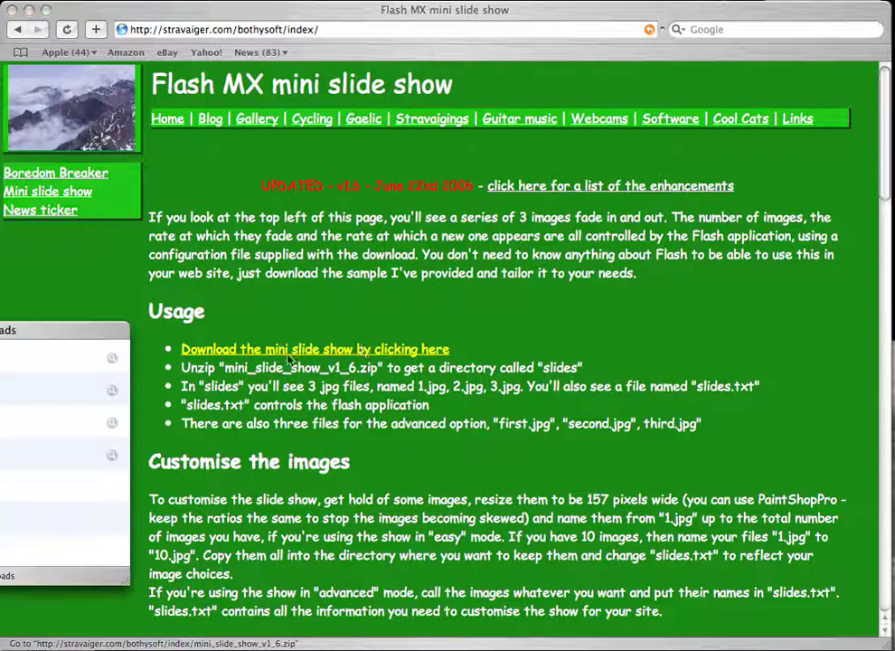
left_click(289, 359)
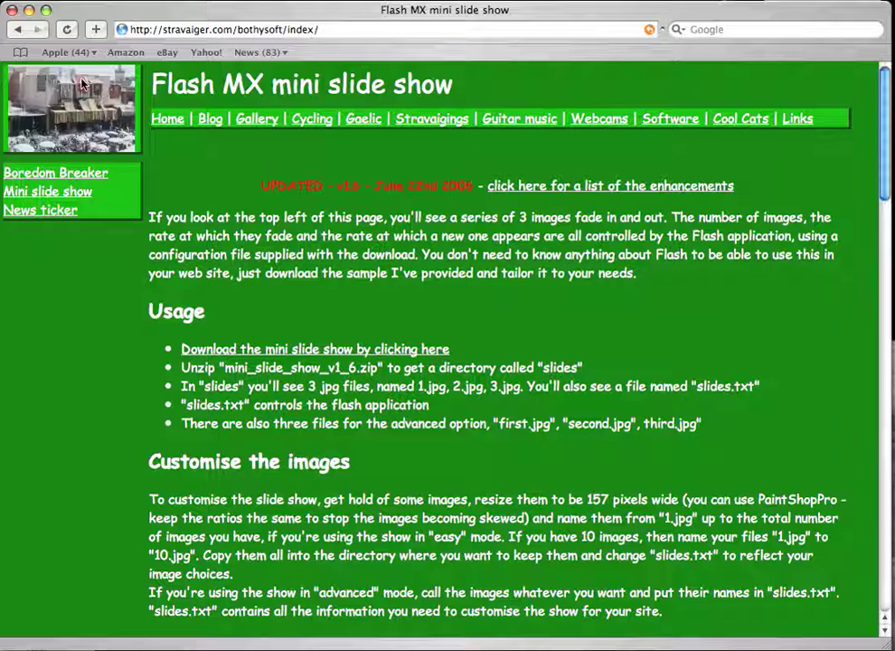
Step: Read through the mini slide show's customisation instructions and version history, and close that page
scroll(335, 321, "down", 5)
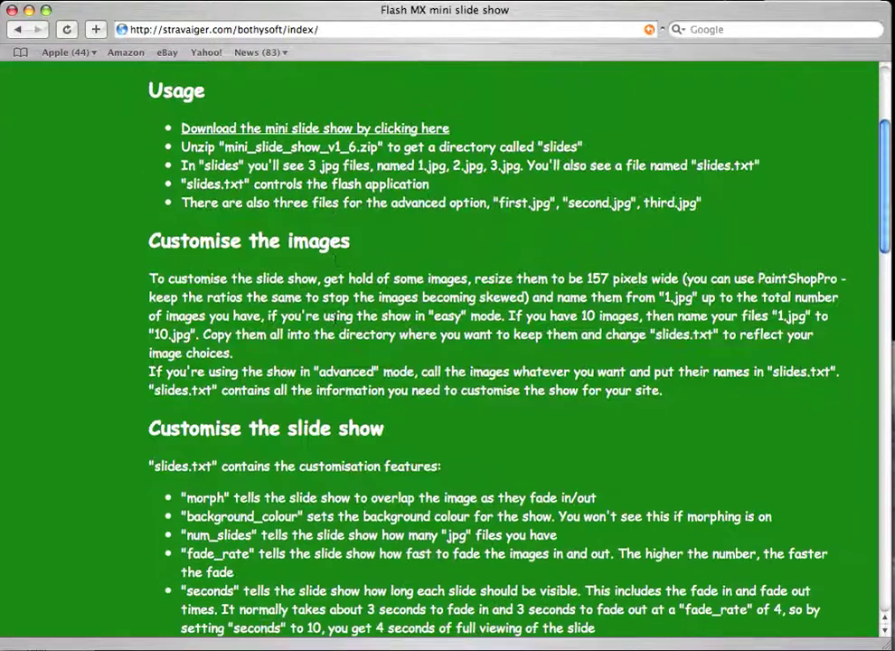
scroll(337, 316, "down", 7)
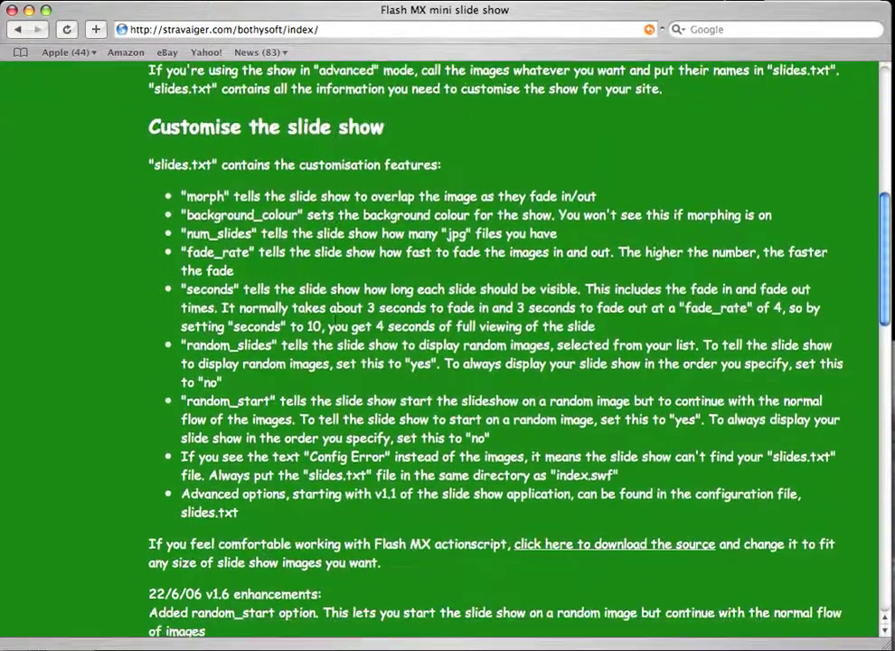
scroll(337, 316, "down", 9)
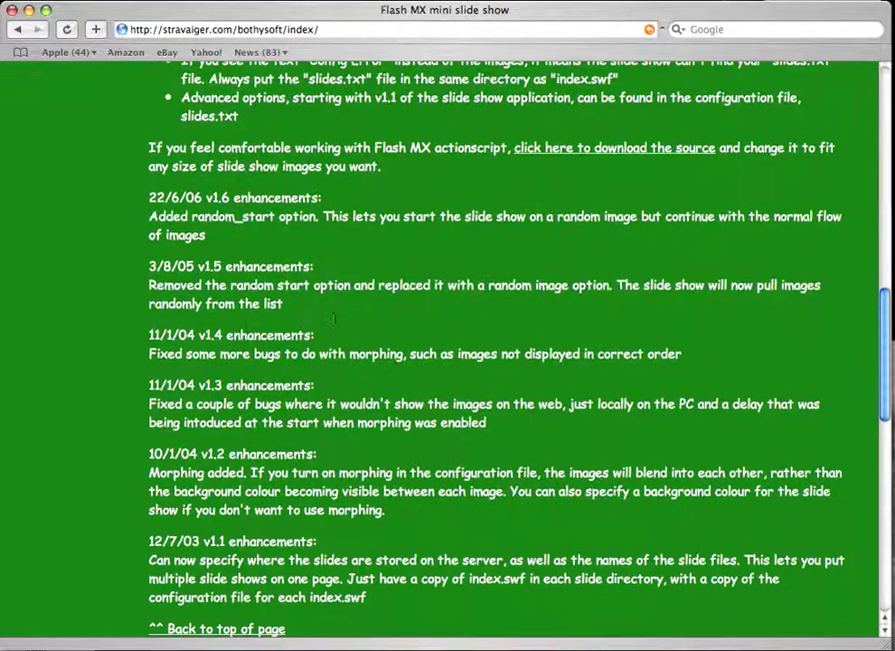
scroll(333, 318, "down", 5)
scroll(335, 322, "up", 7)
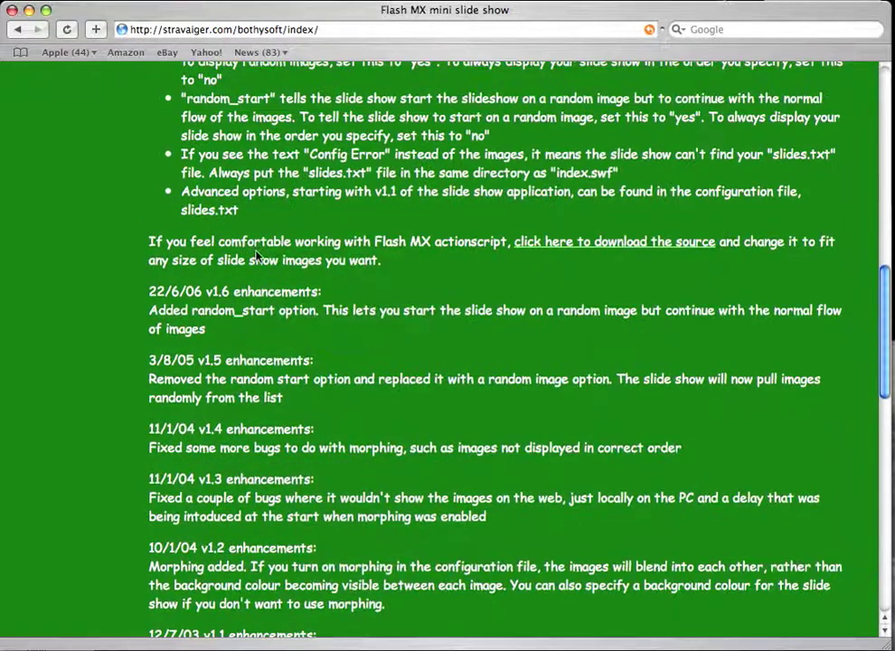
left_click(12, 11)
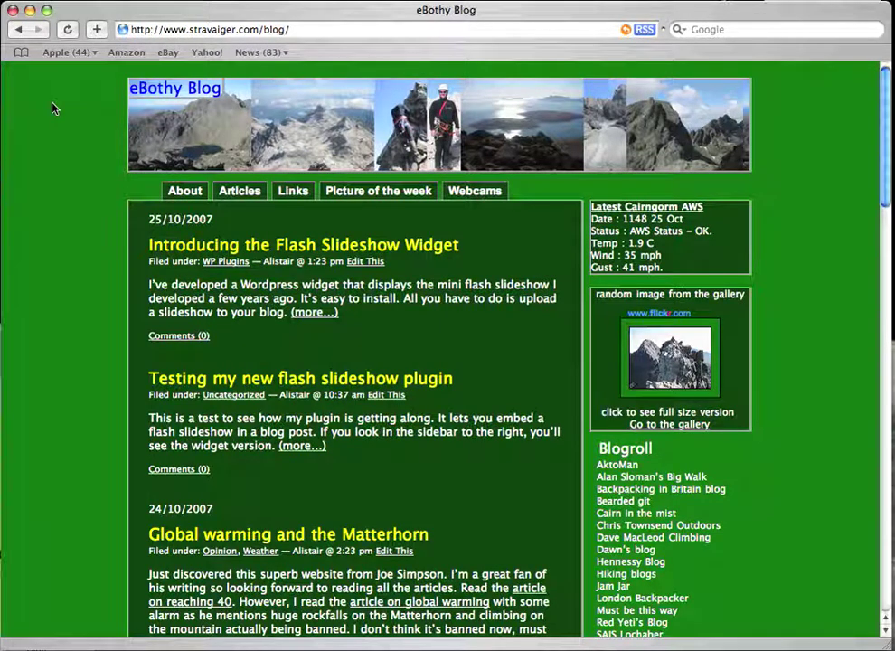
Step: Open the widget's source file from the "Introducing the Flash Slideshow Widget" post, select all its code, and return to the post
left_click(332, 250)
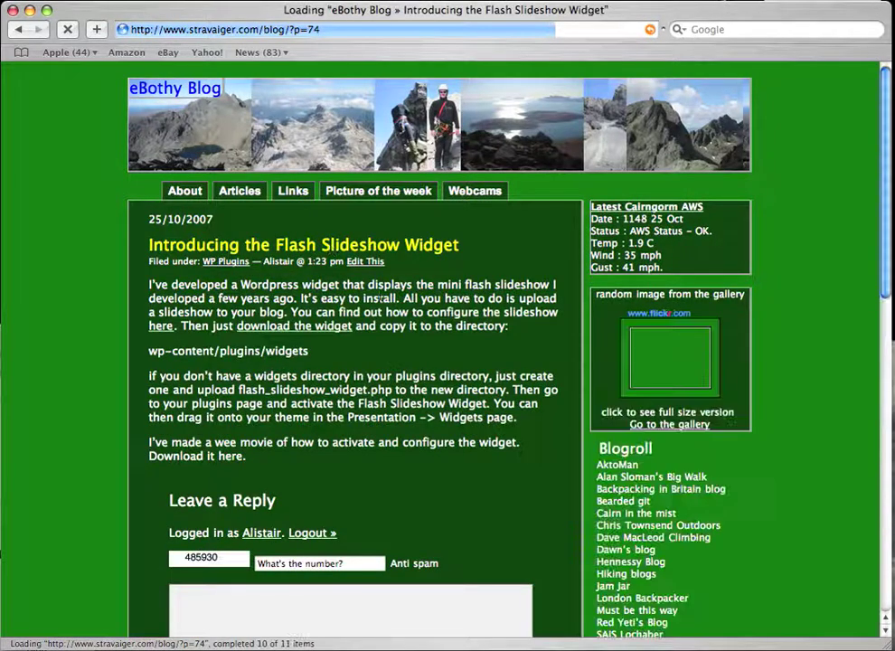
left_click(331, 327)
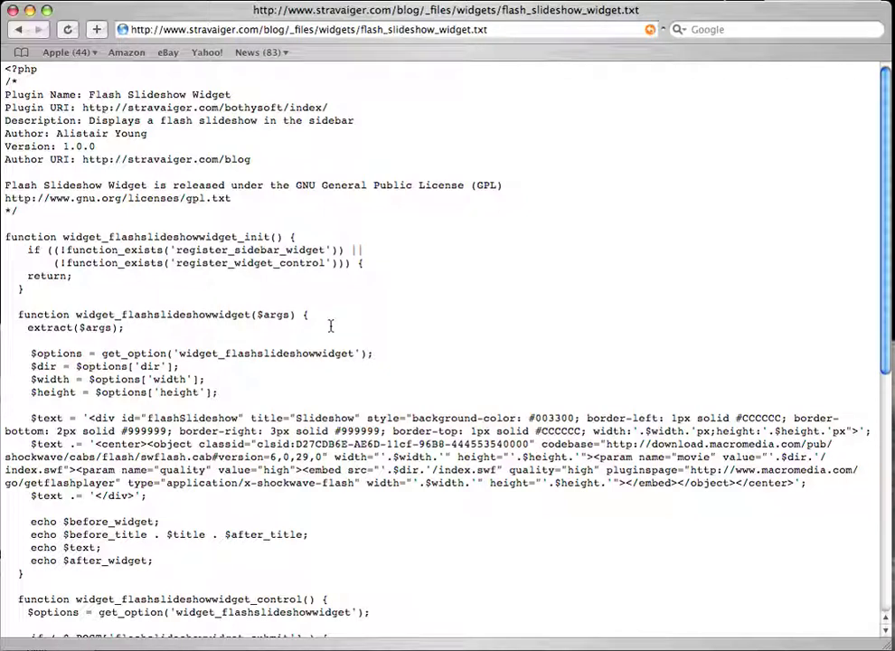
key("super+a")
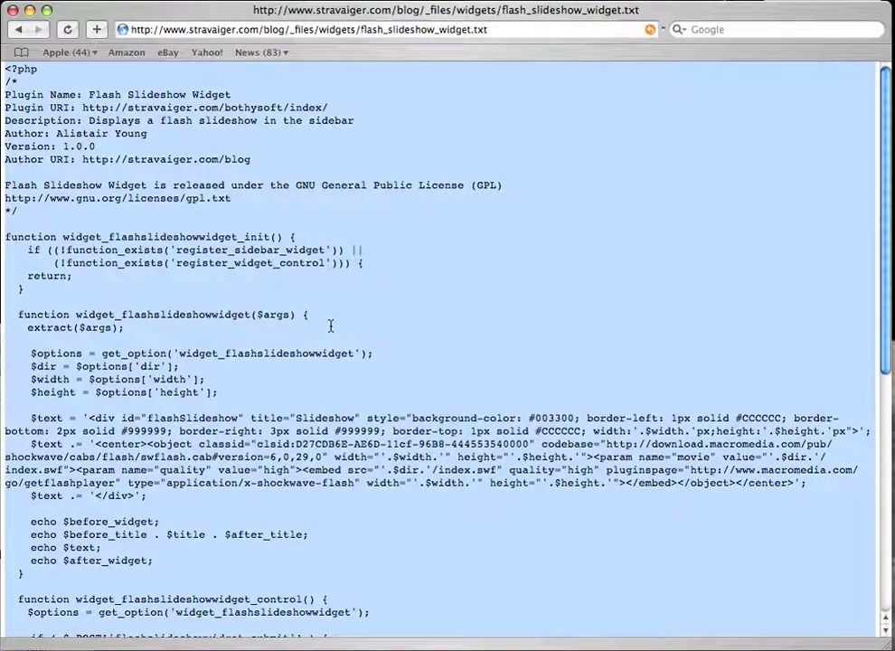
right_click(331, 326)
left_click(355, 396)
left_click(382, 368)
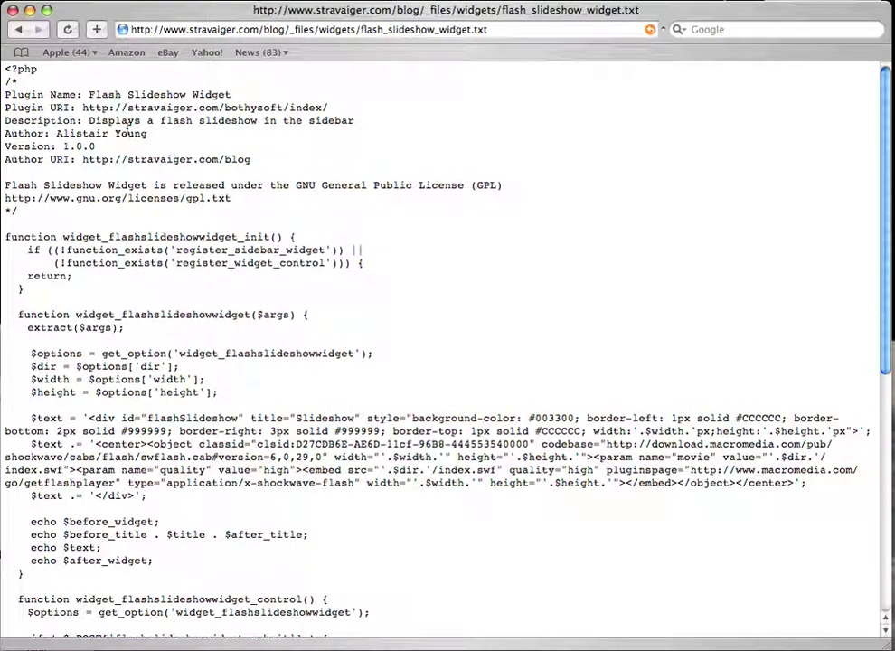
left_click(18, 30)
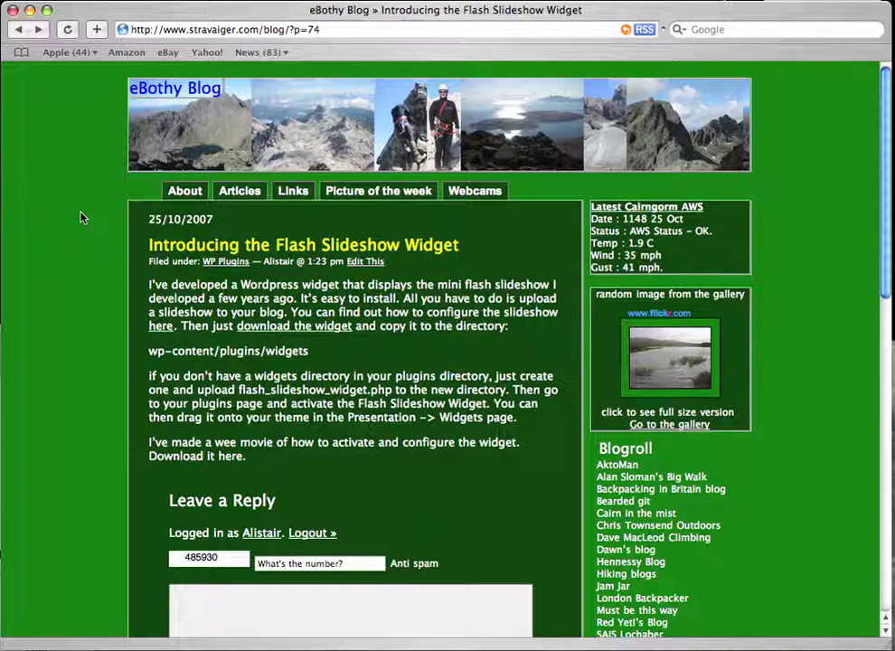
Step: Open the blog's Site Admin dashboard from the Meta links
scroll(811, 221, "down", 1)
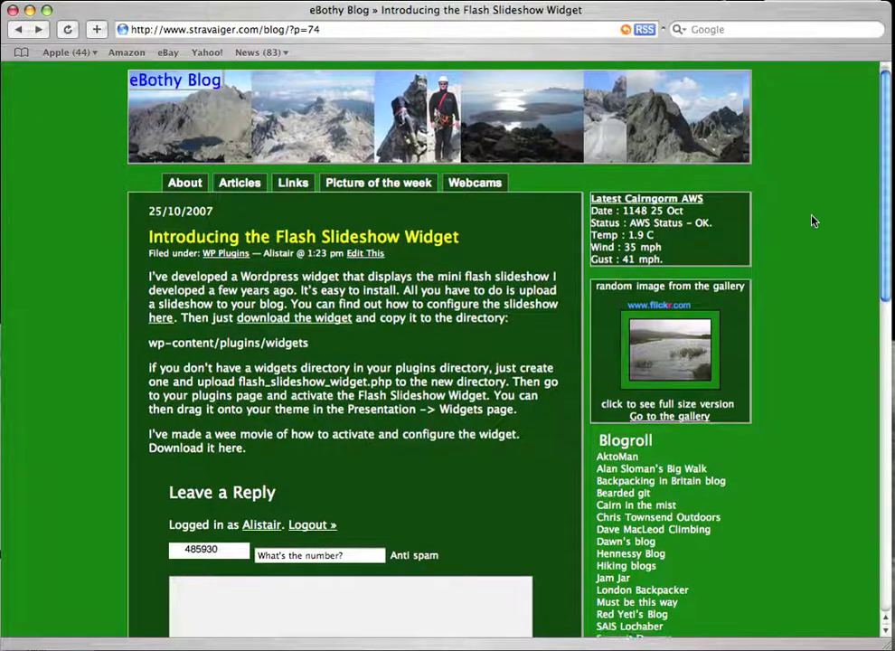
scroll(811, 221, "down", 5)
scroll(811, 220, "down", 3)
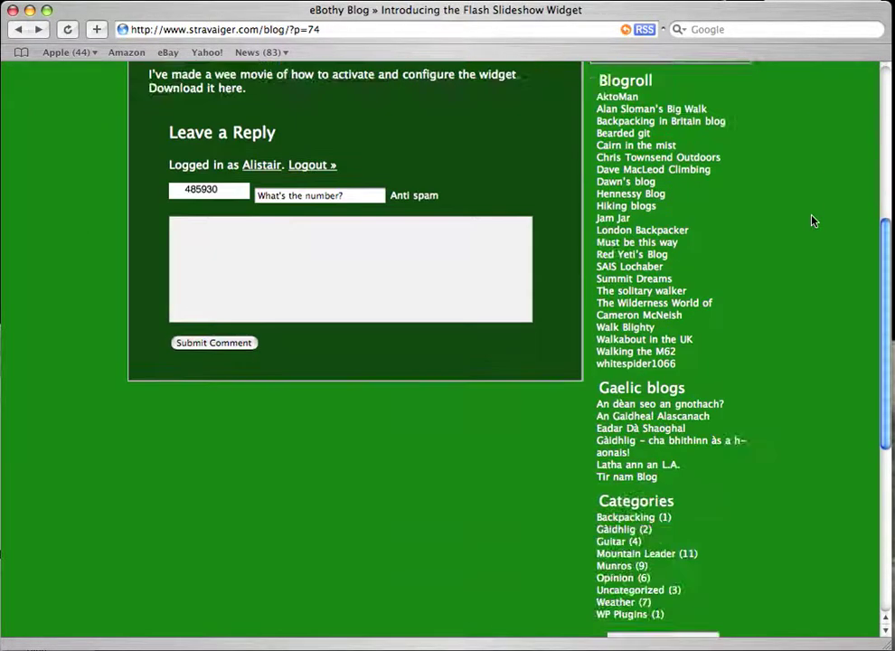
scroll(811, 221, "down", 8)
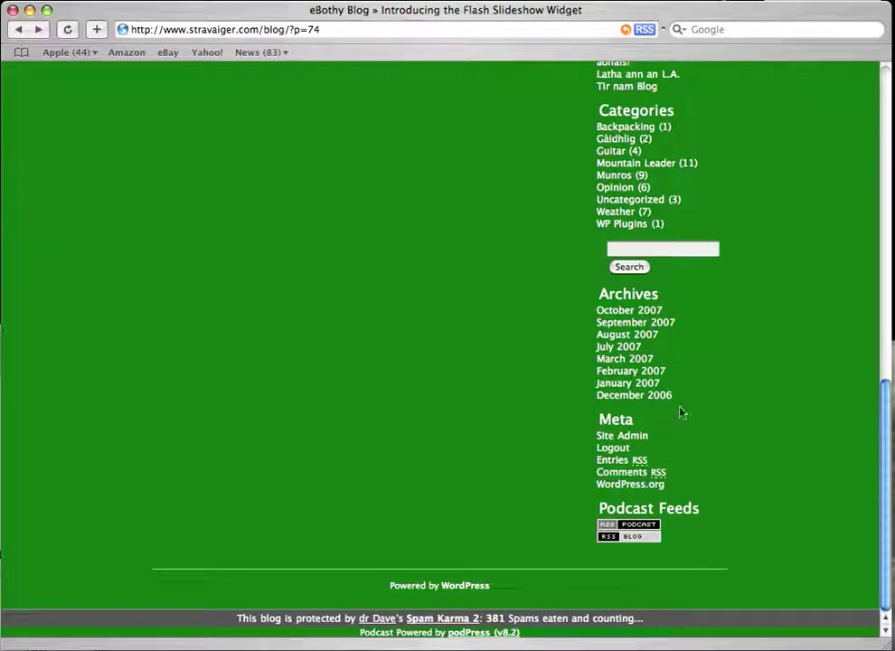
left_click(629, 439)
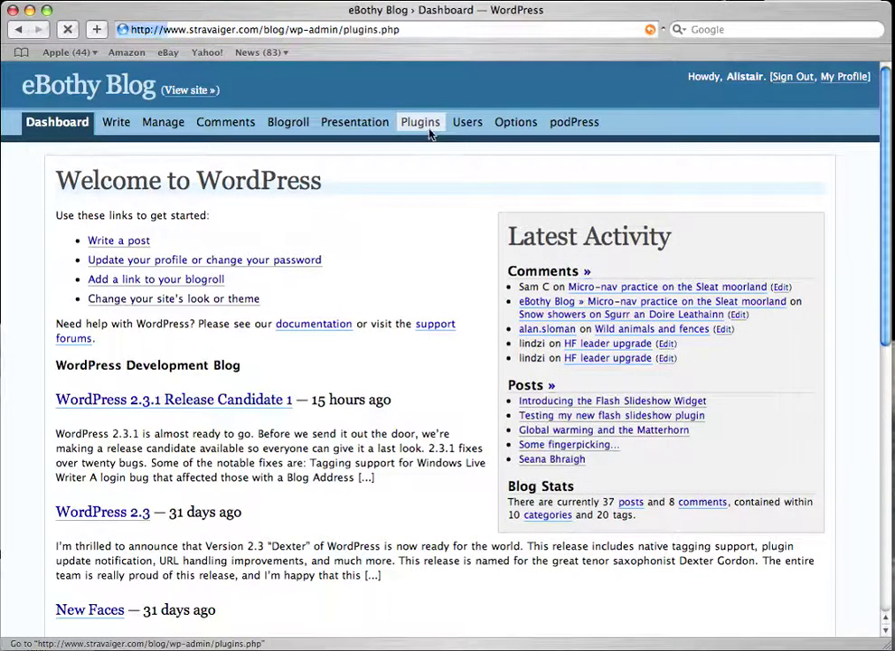
Step: Activate the Flash Slideshow Widget plugin on the Plugin Management page
left_click(431, 133)
scroll(444, 175, "down", 3)
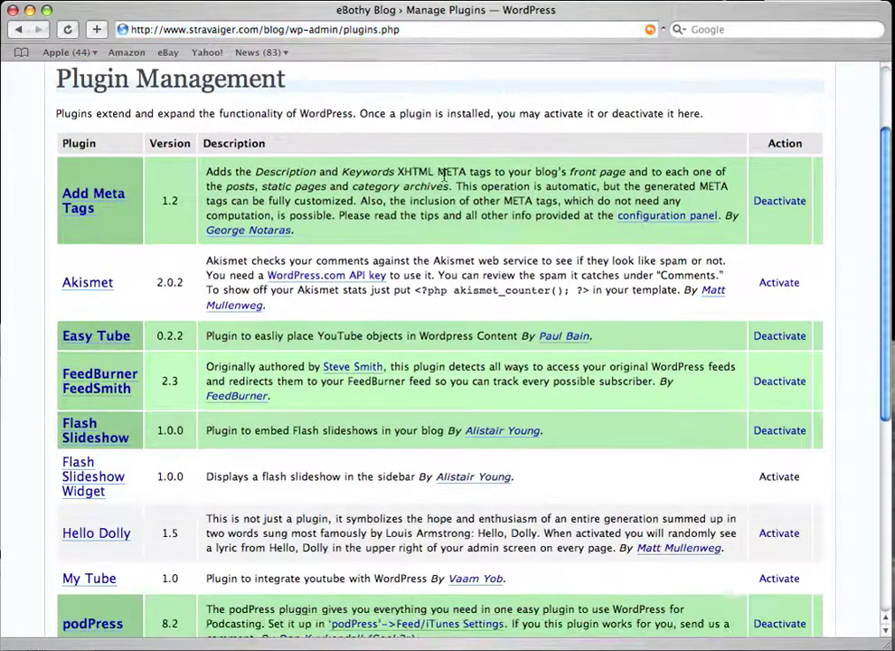
scroll(441, 172, "down", 3)
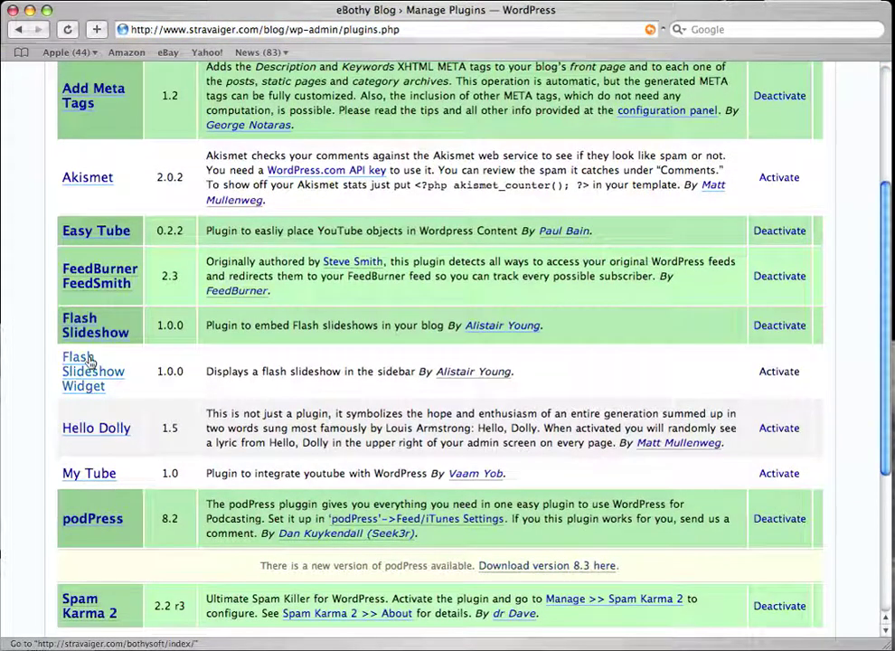
left_click(779, 372)
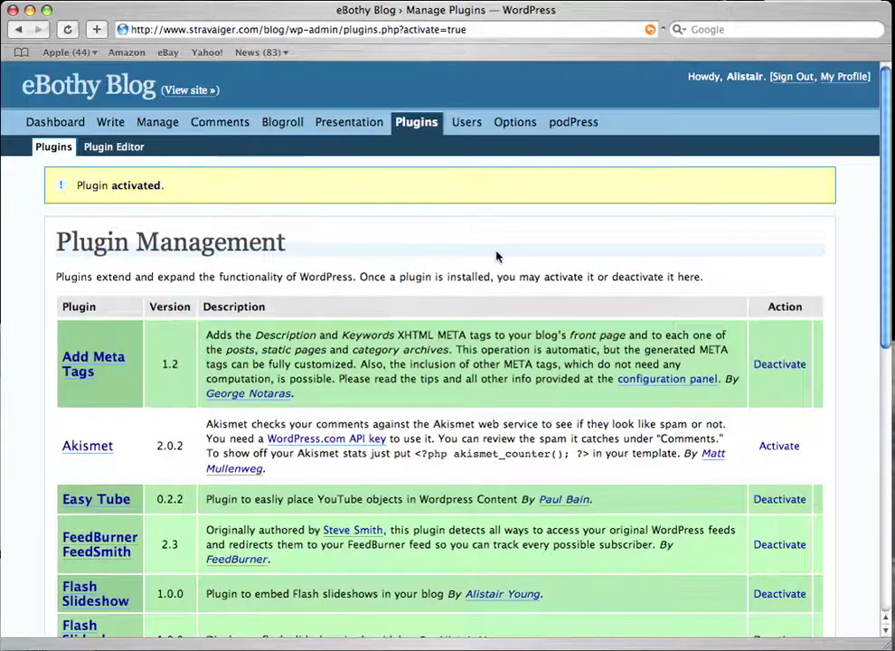
Step: Add the Flash Slideshow Widget to Sidebar 1, above Links, in the Sidebar Arrangement page
left_click(353, 129)
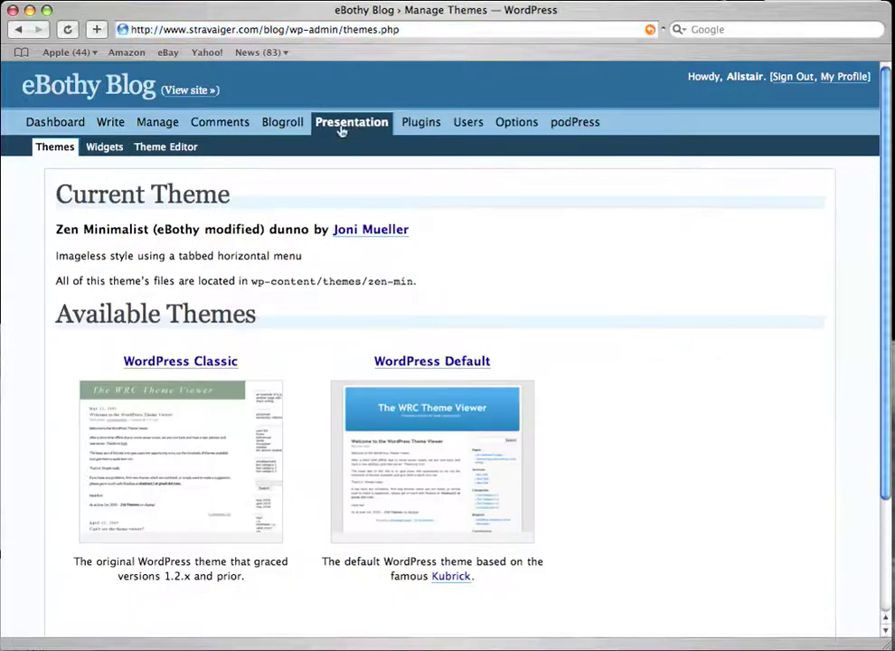
left_click(99, 149)
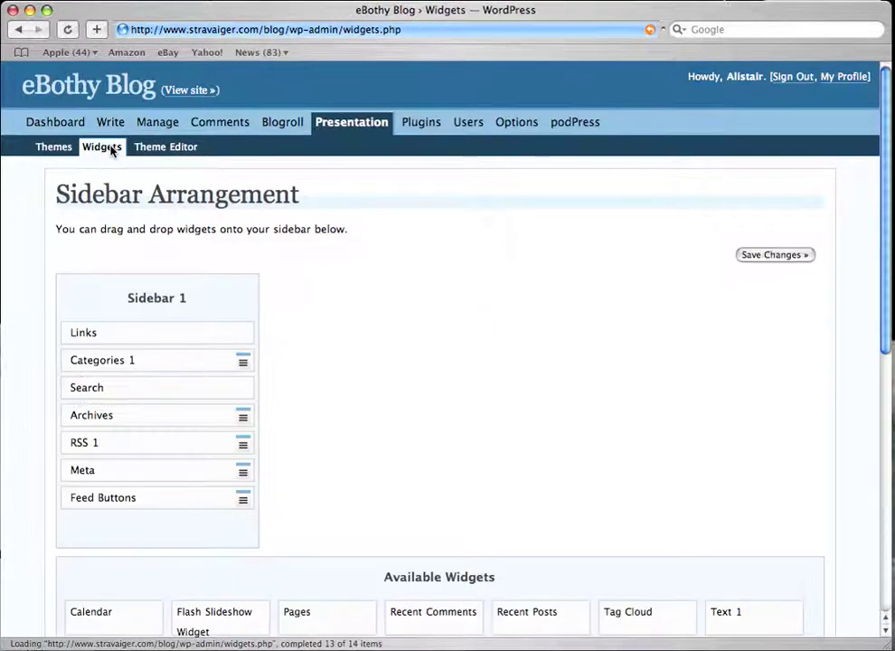
scroll(482, 273, "down", 2)
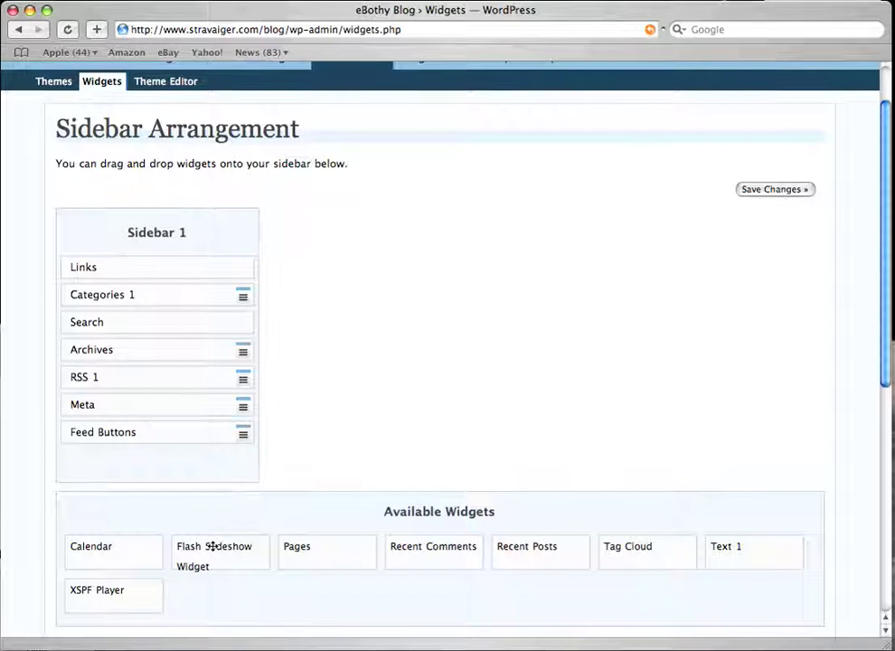
left_click_drag(211, 546, 114, 258)
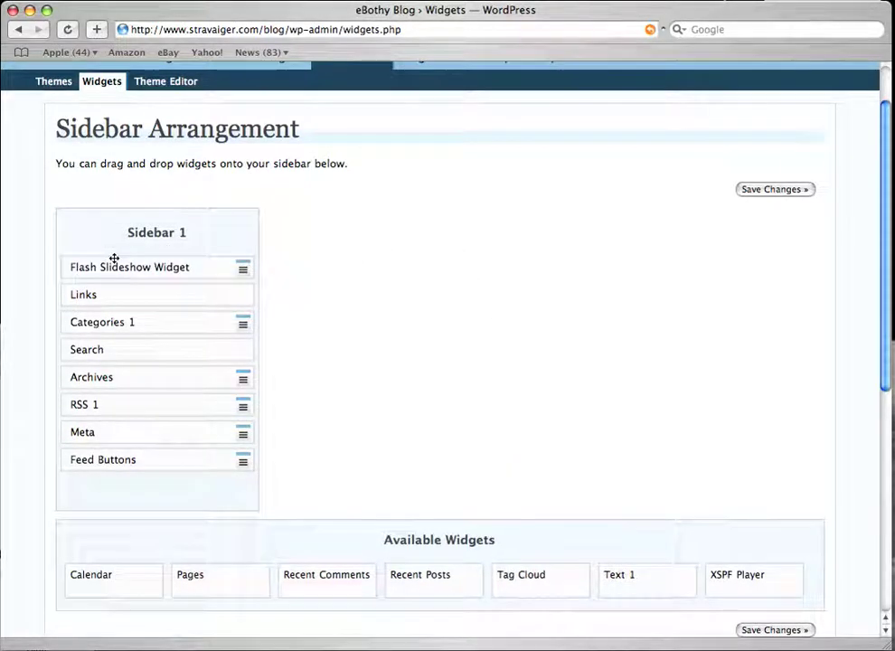
Step: Open the Flash Slideshow Widget's settings and set its directory to /blog/_files/flash_slideshow_test from the Untitled.txt note
left_click(242, 273)
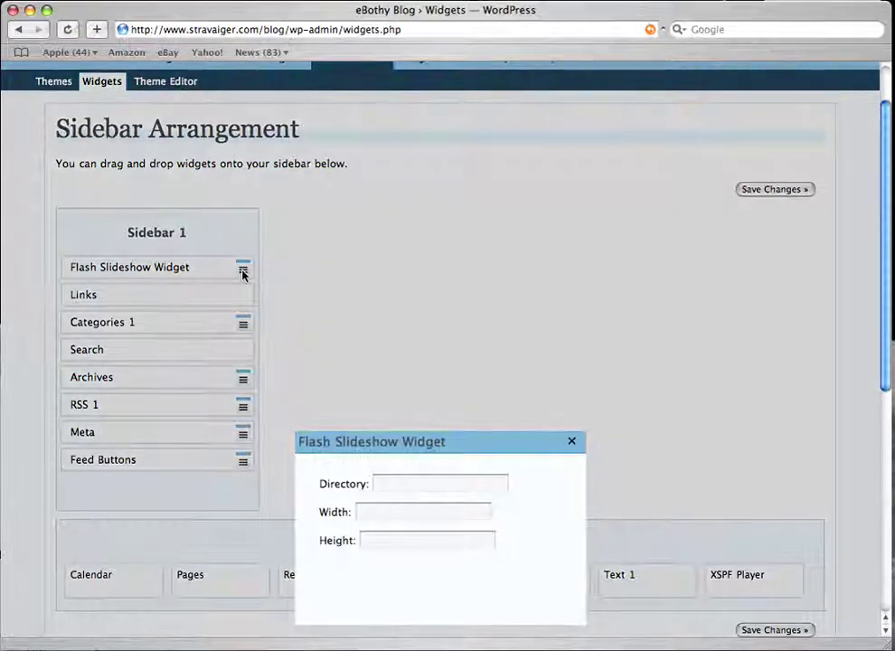
left_click_drag(403, 440, 526, 260)
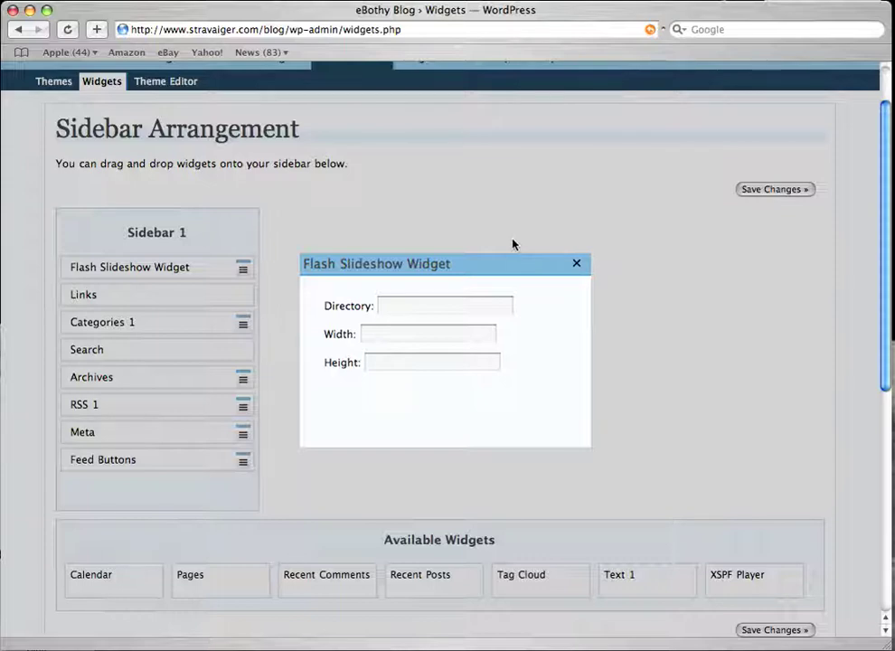
key("super+Tab")
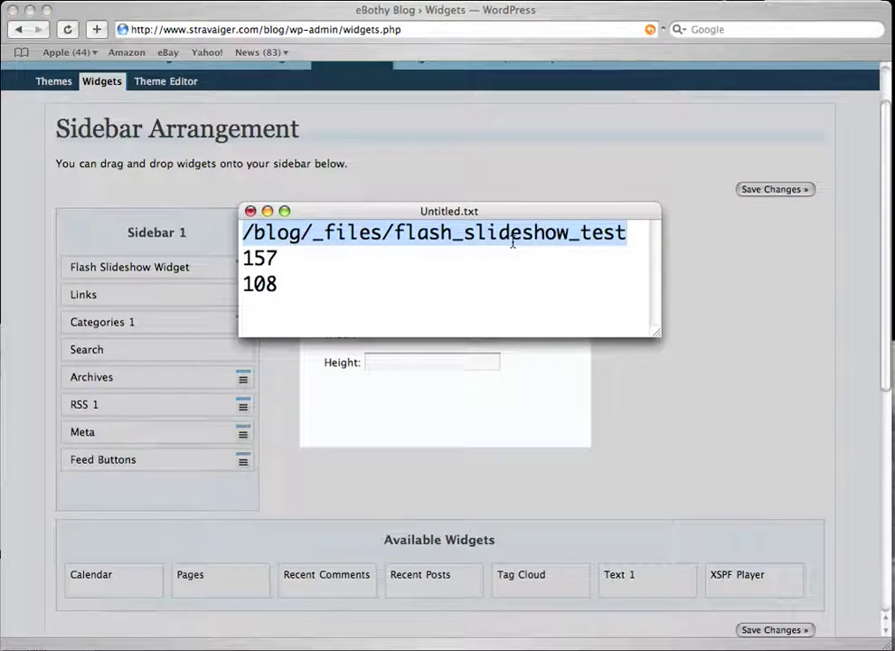
key("super+Tab")
left_click(451, 304)
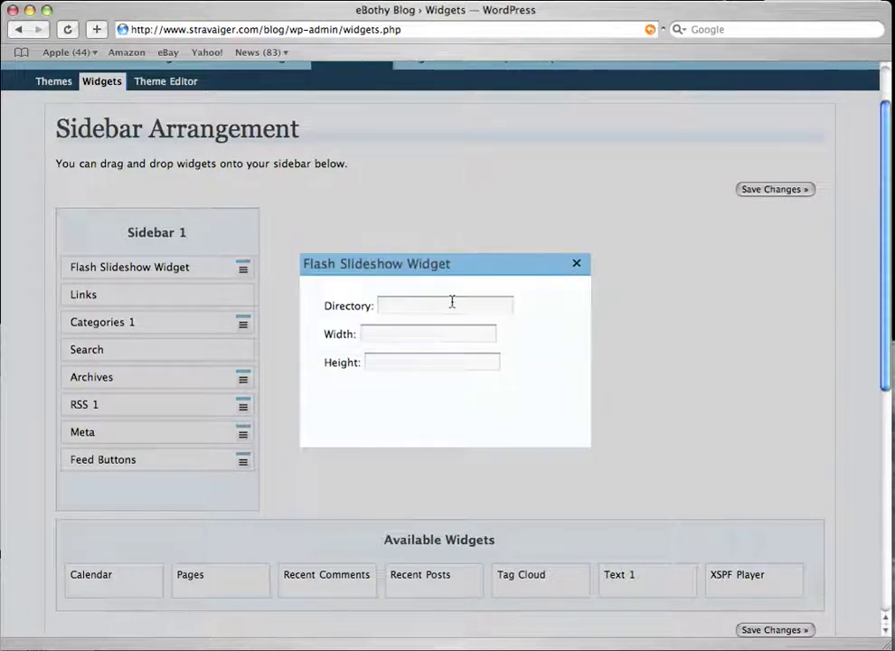
key("super+v")
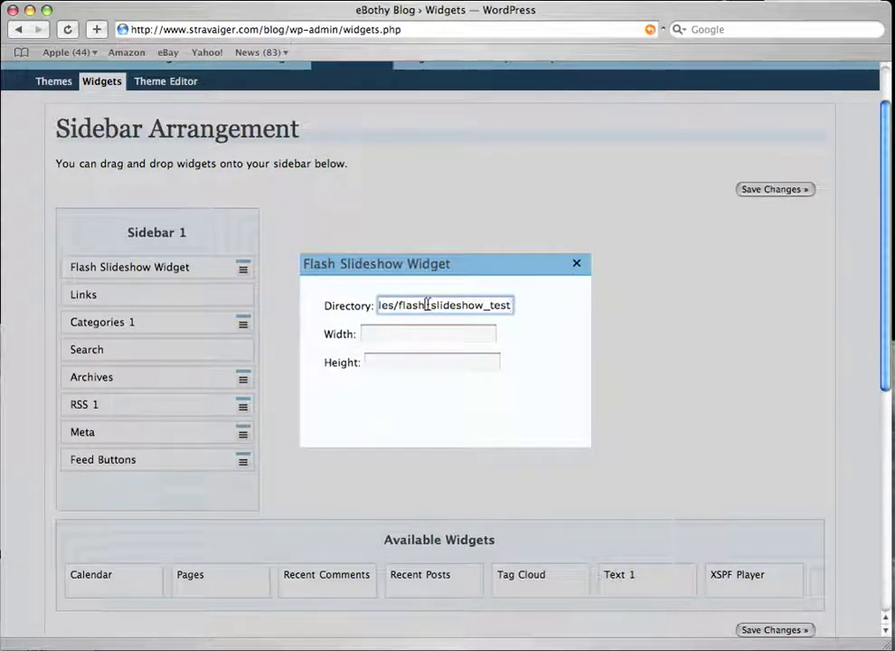
key("super+Left")
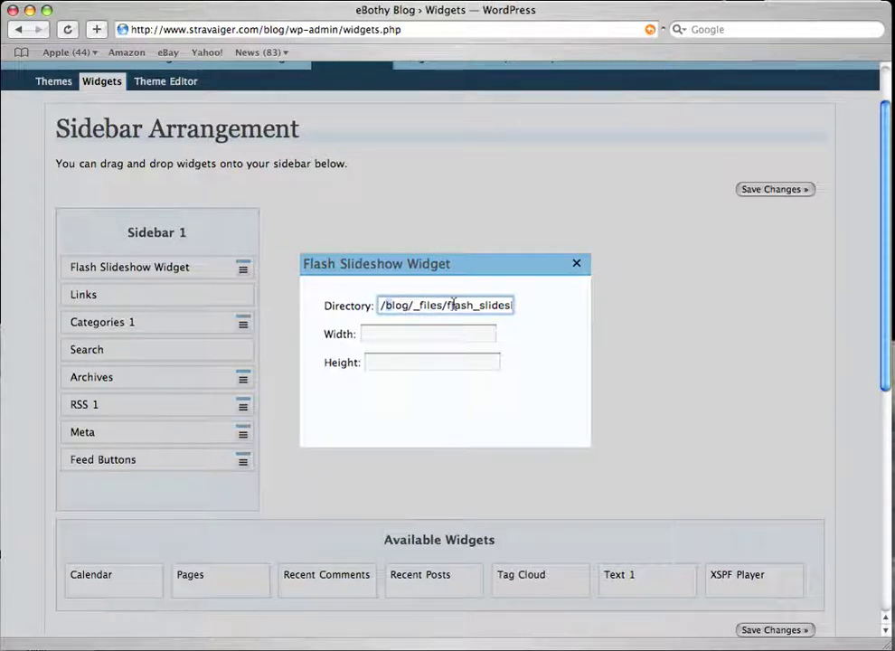
left_click(452, 304)
double_click(452, 304)
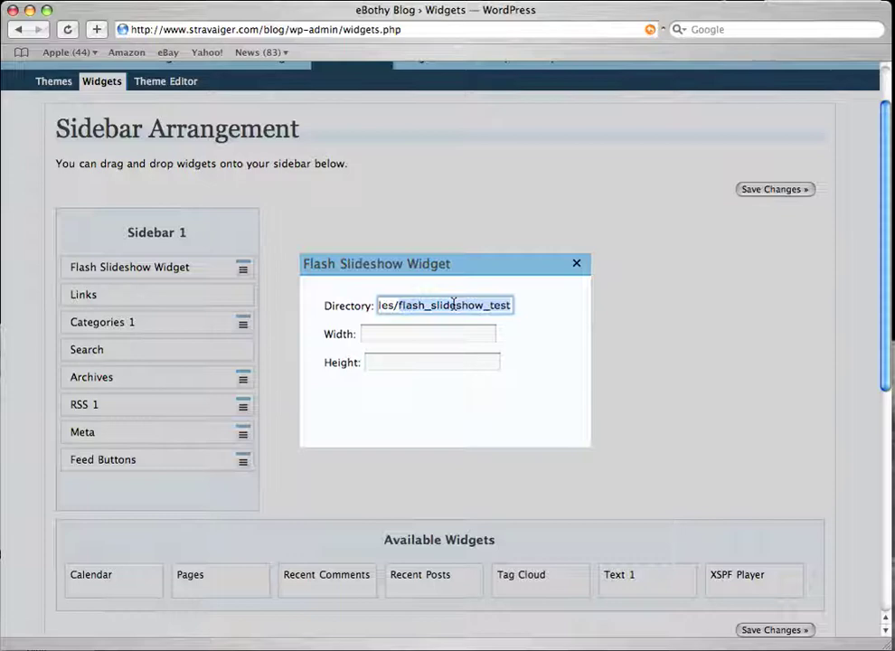
Step: Set the Flash Slideshow Widget's width to 157 and height to 108 from the Untitled.txt note, and close its settings
key("Tab")
key("super+Tab")
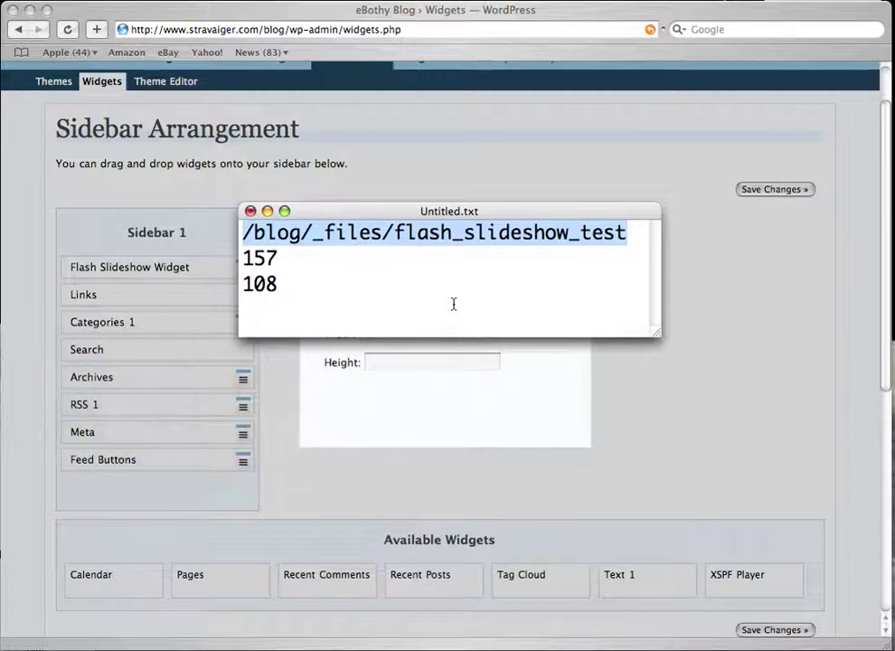
key("super+Tab")
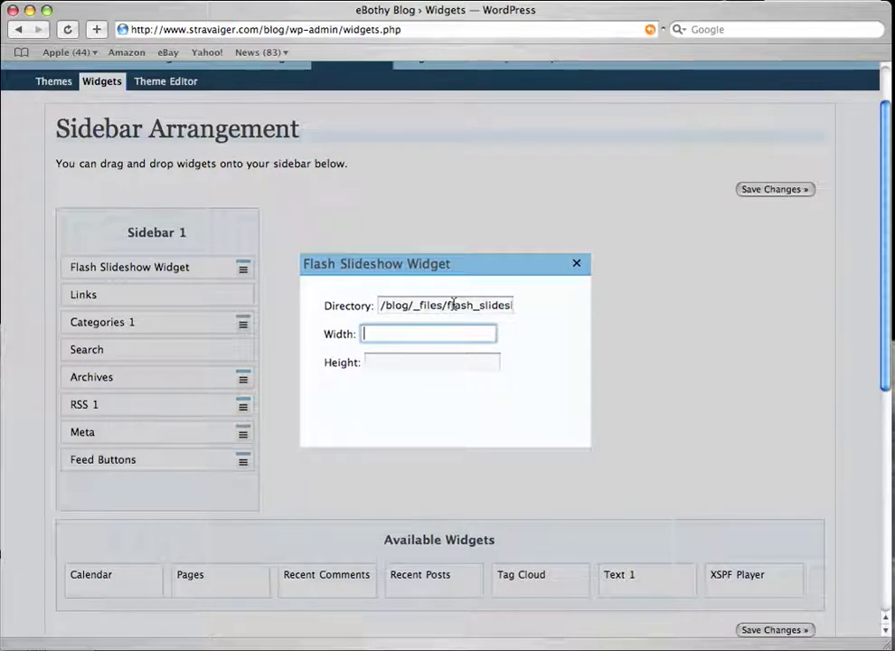
type("157")
key("Tab")
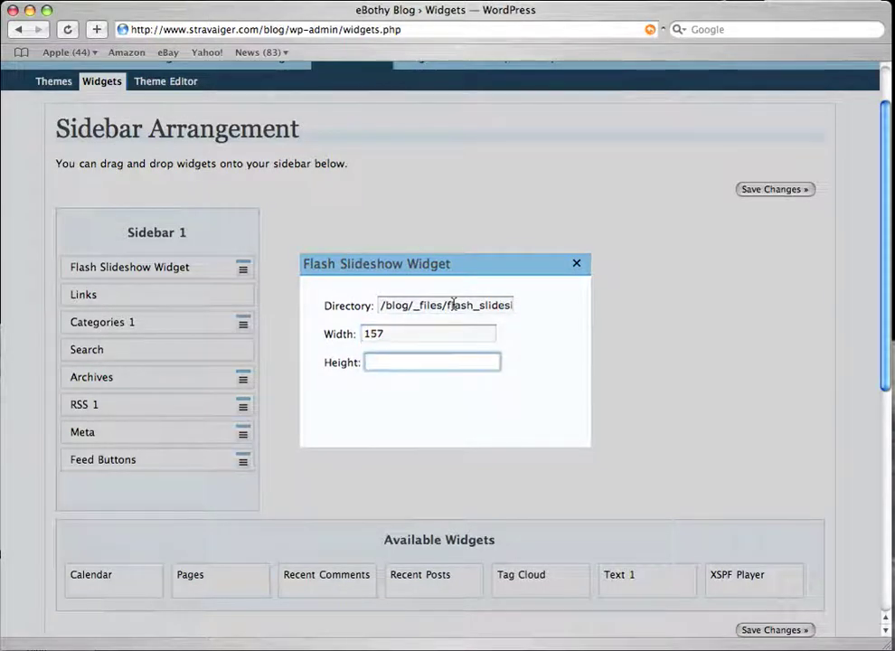
type("108")
left_click(576, 265)
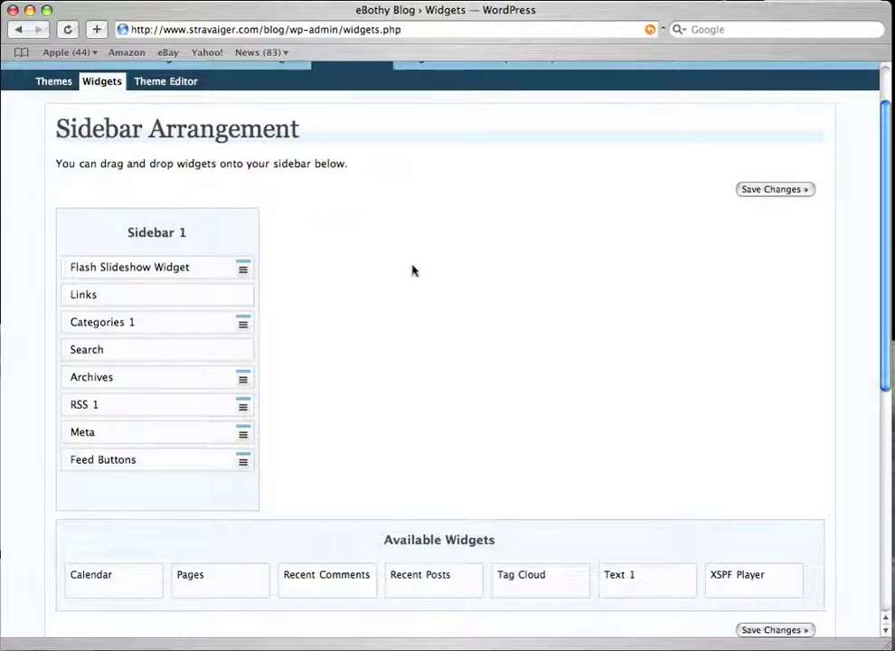
Step: Review the Flash Slideshow Widget's settings once more and save the sidebar arrangement
left_click(244, 268)
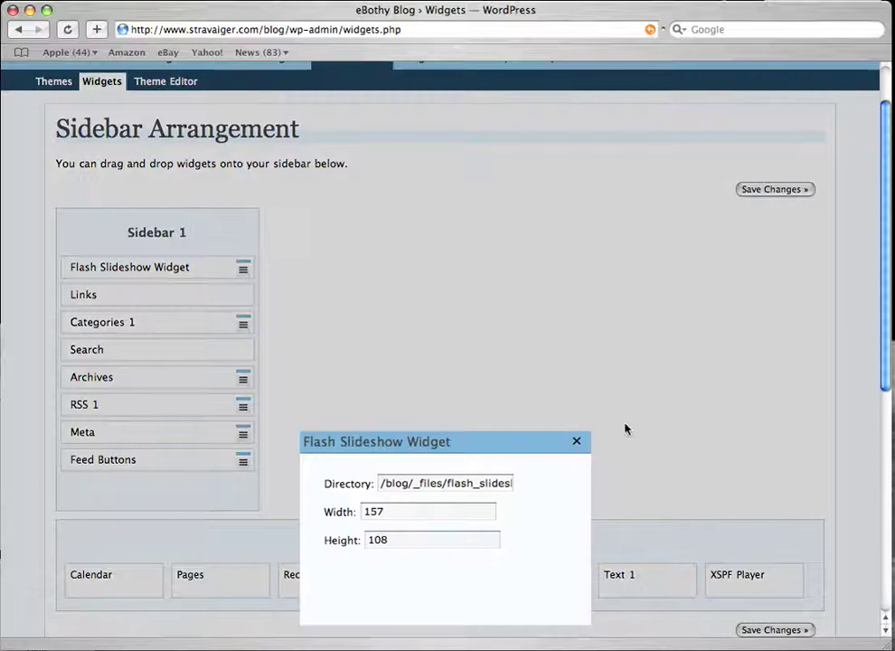
left_click(576, 441)
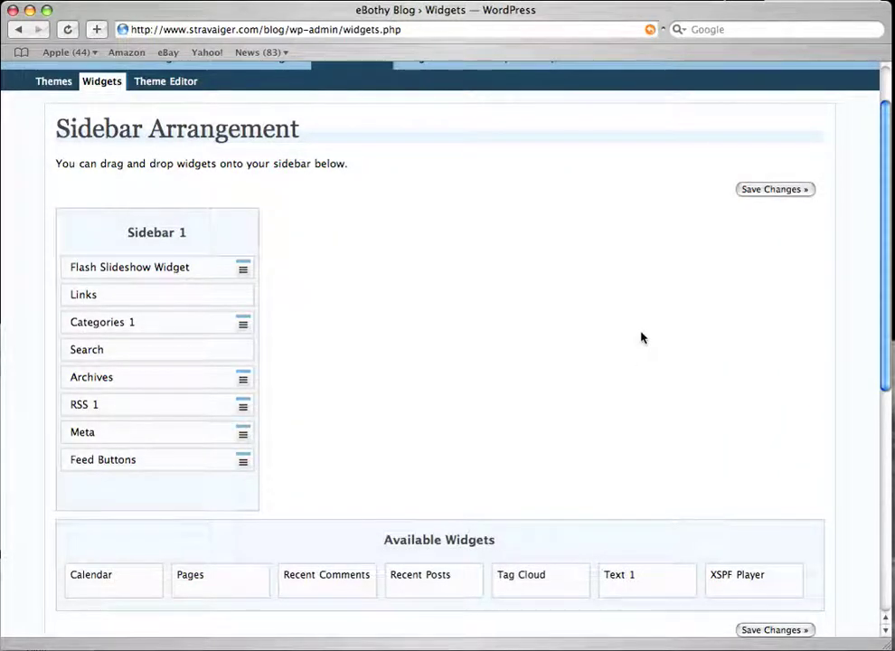
left_click(754, 191)
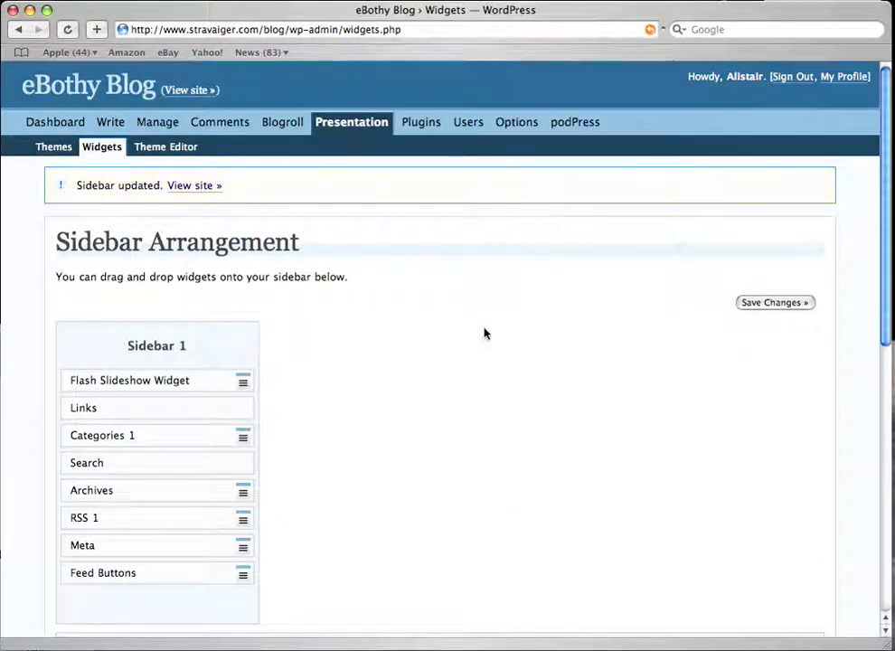
Step: Open the live eBothy Blog and examine the slideshow and the other widgets in its sidebar
left_click(191, 94)
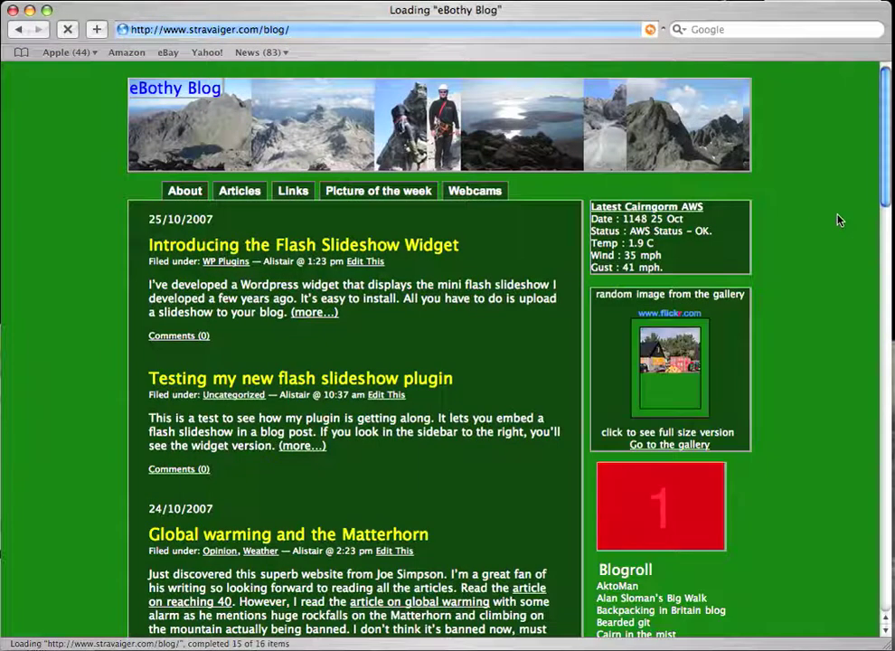
scroll(838, 220, "down", 5)
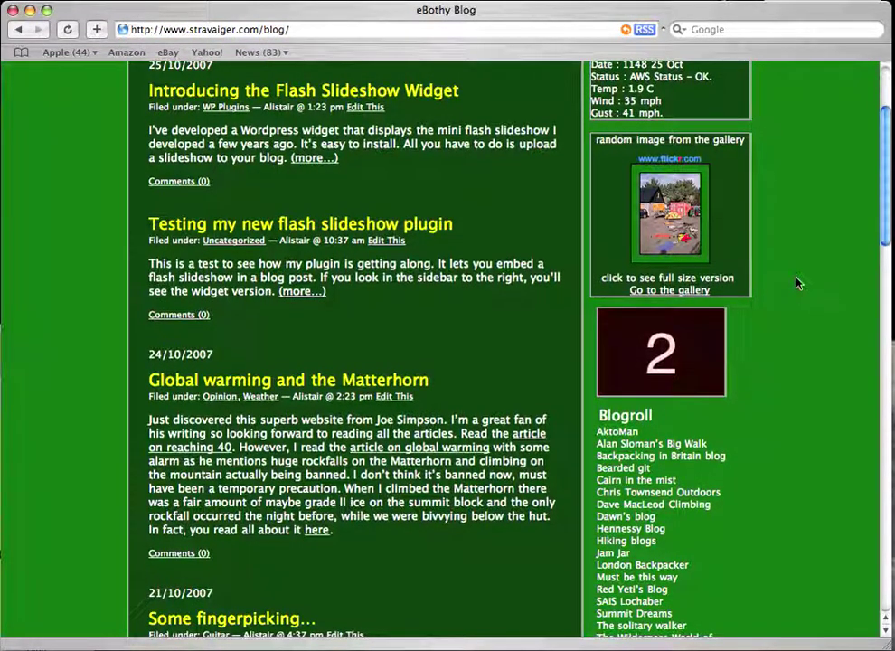
scroll(796, 283, "down", 2)
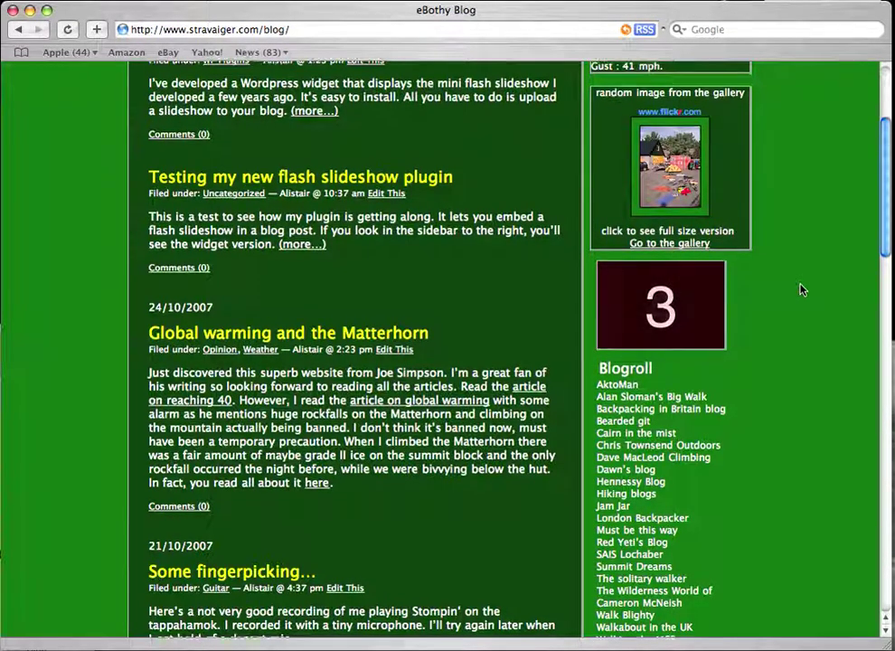
scroll(800, 289, "down", 2)
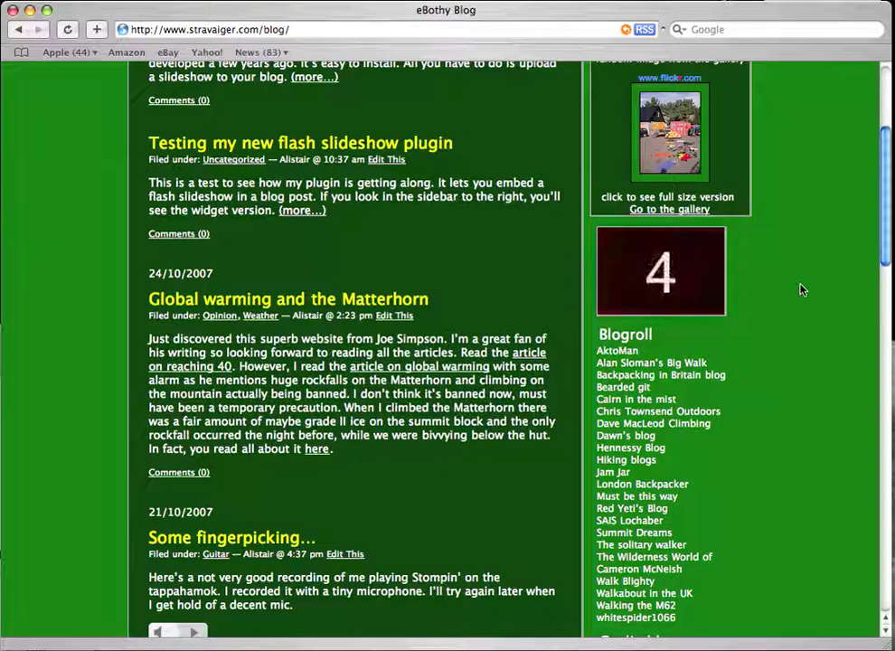
scroll(800, 289, "down", 5)
scroll(800, 289, "down", 5)
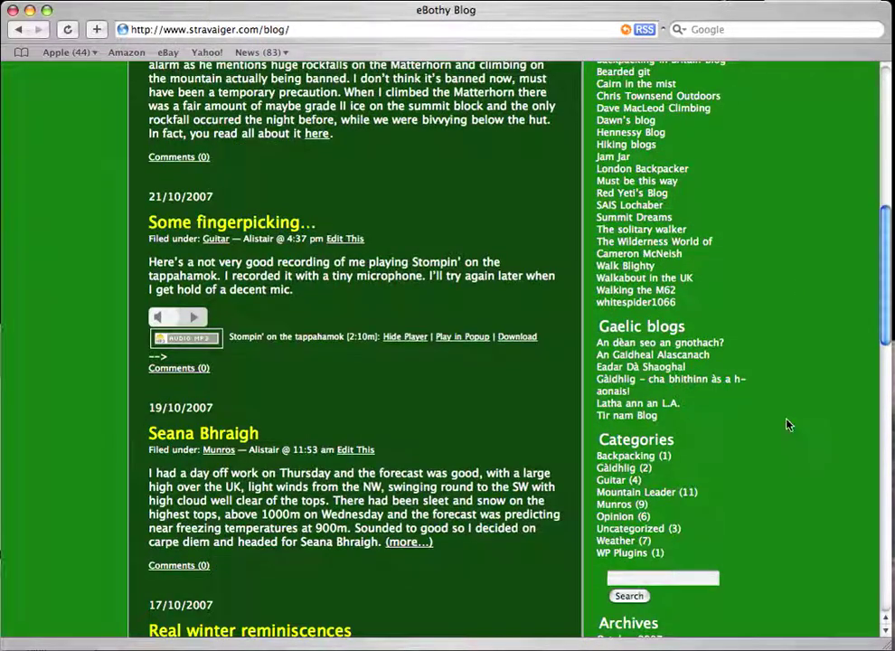